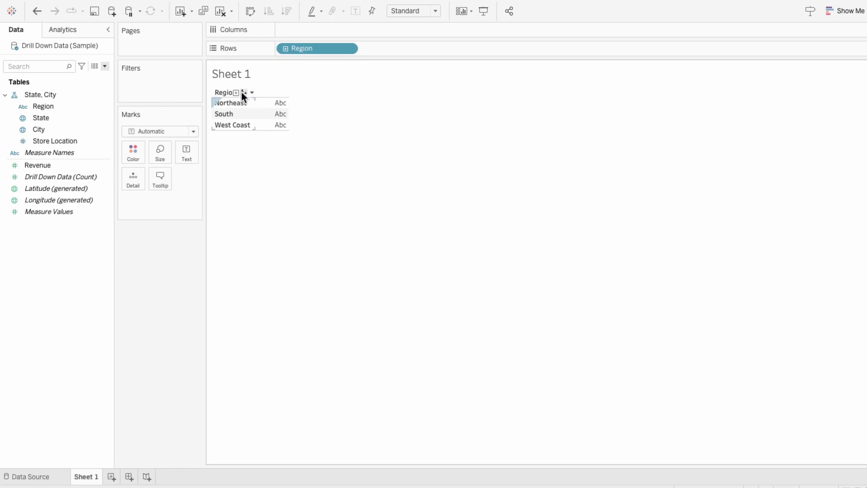
Drill the Region, State and City headers down to reveal store locations.
{"action": "left_click", "coordinate": [238, 93]}
{"action": "left_click", "coordinate": [292, 92]}
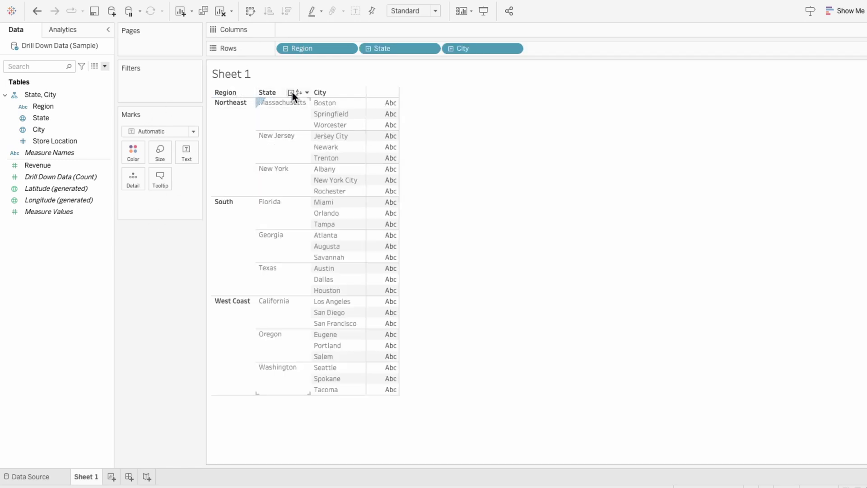
{"action": "left_click", "coordinate": [346, 92]}
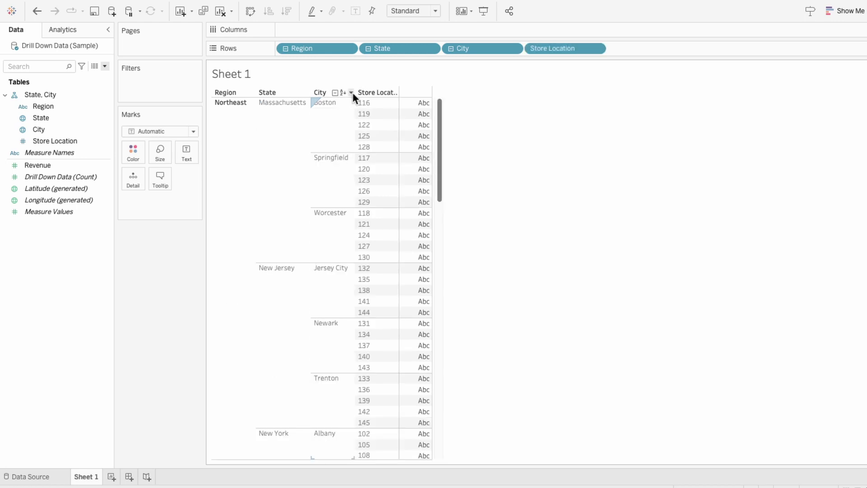
{"action": "scroll", "coordinate": [438, 143], "scroll_direction": "down", "scroll_amount": 1}
{"action": "left_click_drag", "start_coordinate": [440, 144], "coordinate": [463, 285]}
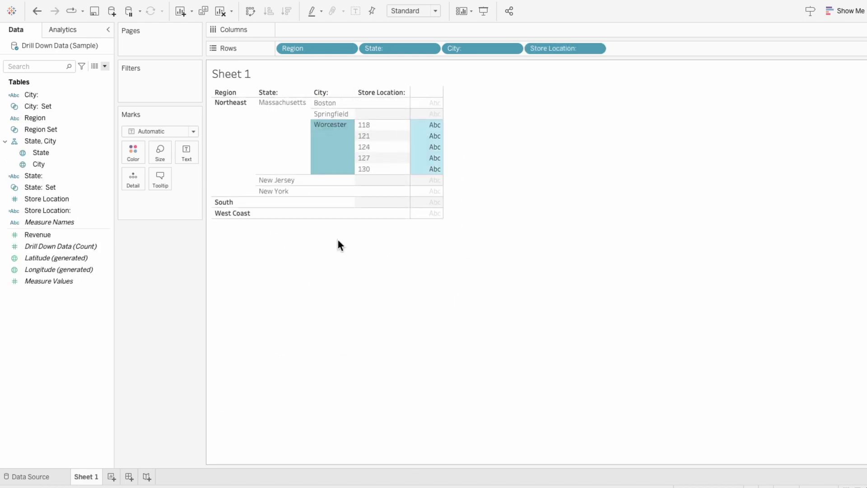
Expand West Coast, then Oregon, then Eugene to show stores 168 and 171.
{"action": "left_click", "coordinate": [222, 212]}
{"action": "left_click", "coordinate": [272, 136]}
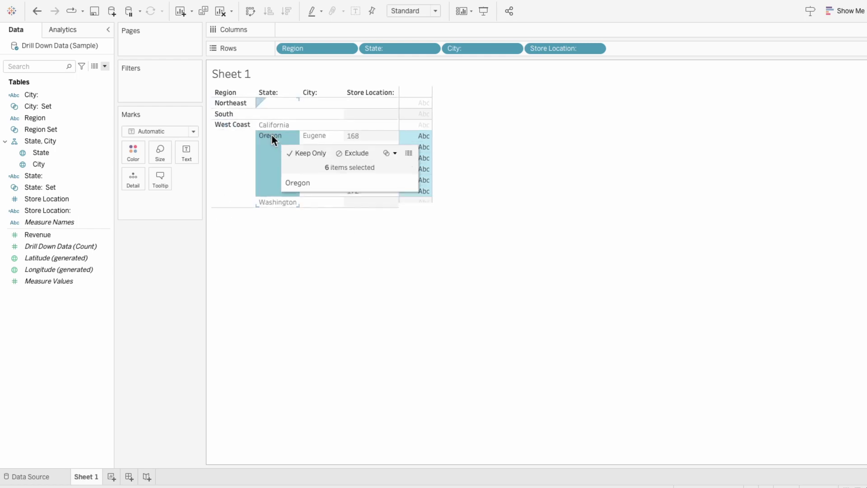
{"action": "left_click", "coordinate": [316, 136]}
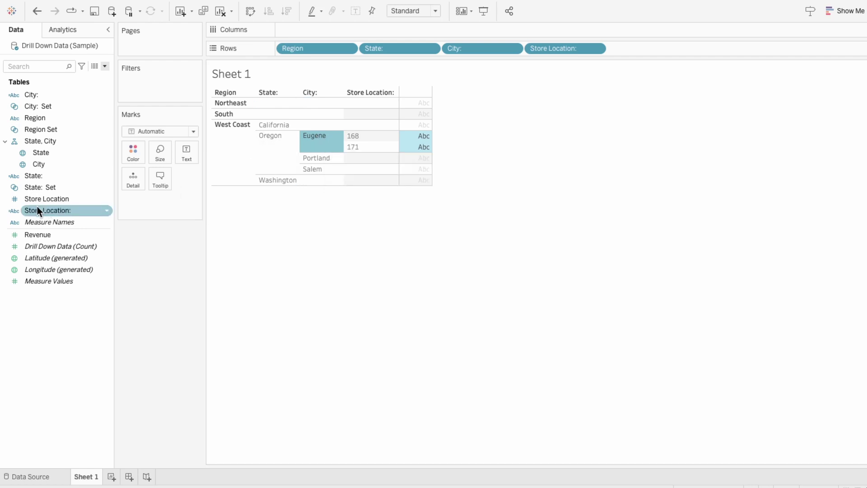
Revert to an empty sheet and put Region, State and City on Rows.
{"action": "key", "text": "ctrl+z"}
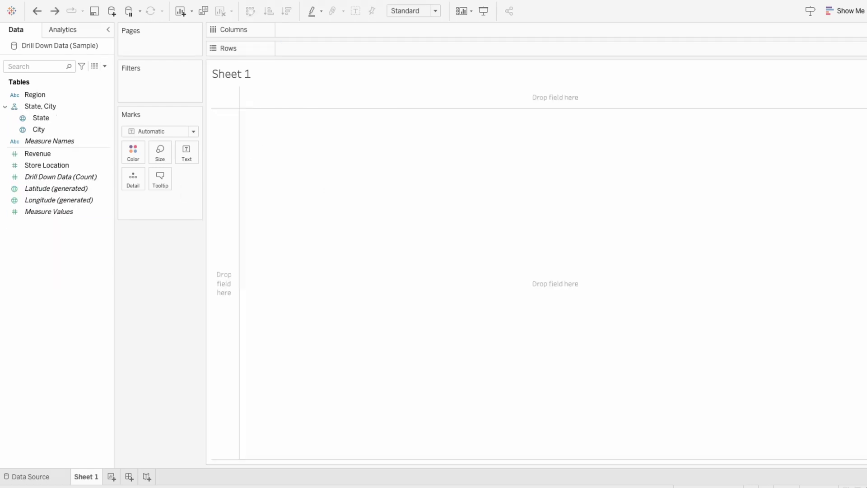
{"action": "left_click_drag", "start_coordinate": [51, 95], "coordinate": [271, 49]}
{"action": "left_click_drag", "start_coordinate": [52, 118], "coordinate": [385, 51]}
{"action": "left_click_drag", "start_coordinate": [39, 129], "coordinate": [268, 98]}
Convert Store Location to a dimension and nest it under City on Rows.
{"action": "left_click", "coordinate": [58, 168]}
{"action": "right_click", "coordinate": [58, 167]}
{"action": "left_click", "coordinate": [89, 272]}
{"action": "left_click_drag", "start_coordinate": [47, 141], "coordinate": [560, 50]}
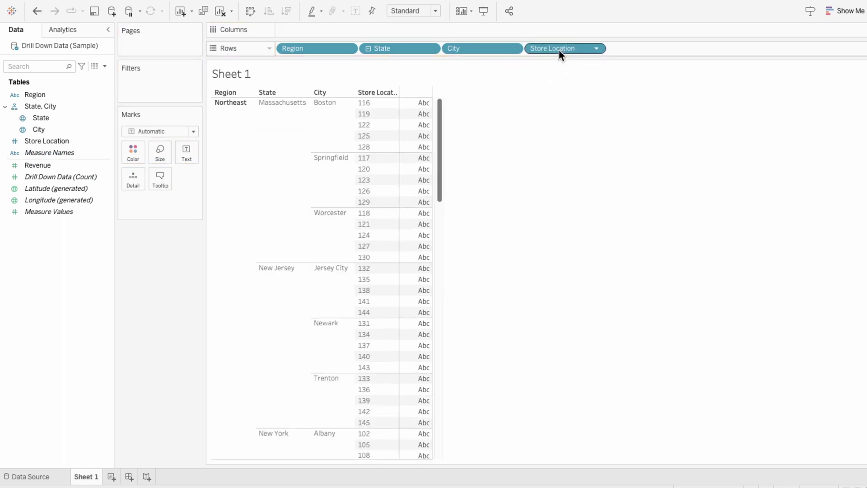
{"action": "left_click", "coordinate": [53, 96]}
Create a set from Region named Region Set that uses all values.
{"action": "right_click", "coordinate": [53, 97]}
{"action": "mouse_move", "coordinate": [113, 178]}
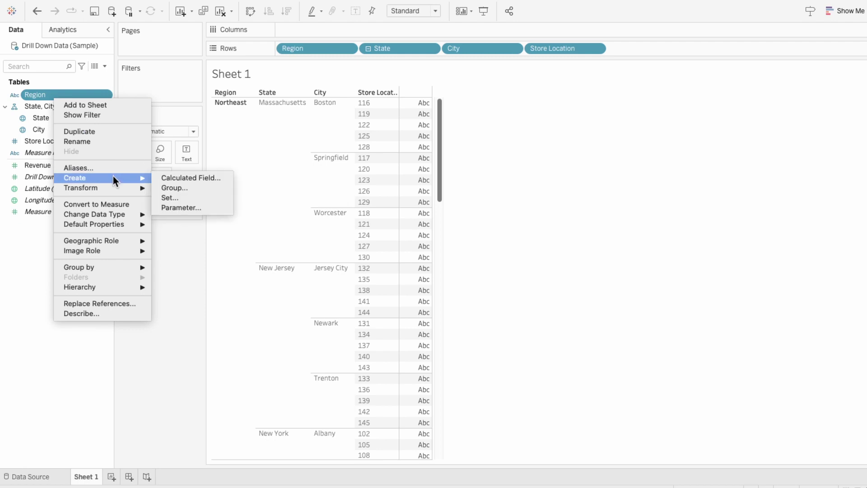
{"action": "left_click", "coordinate": [162, 197]}
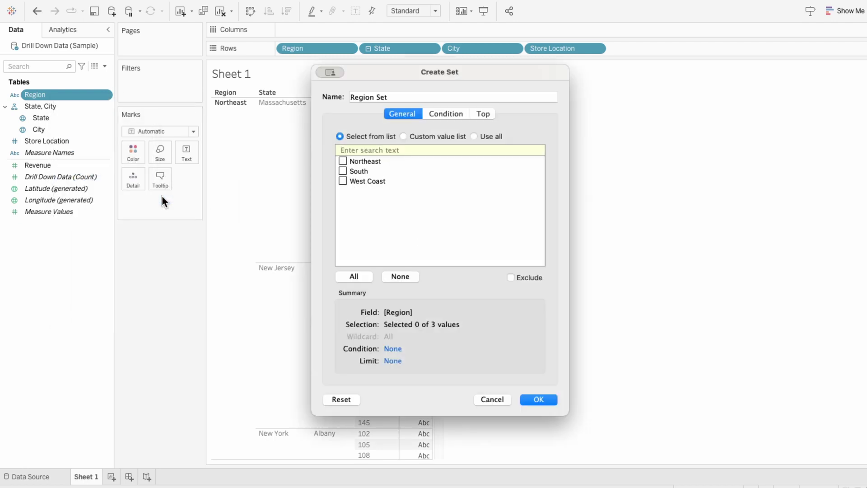
{"action": "left_click", "coordinate": [494, 136]}
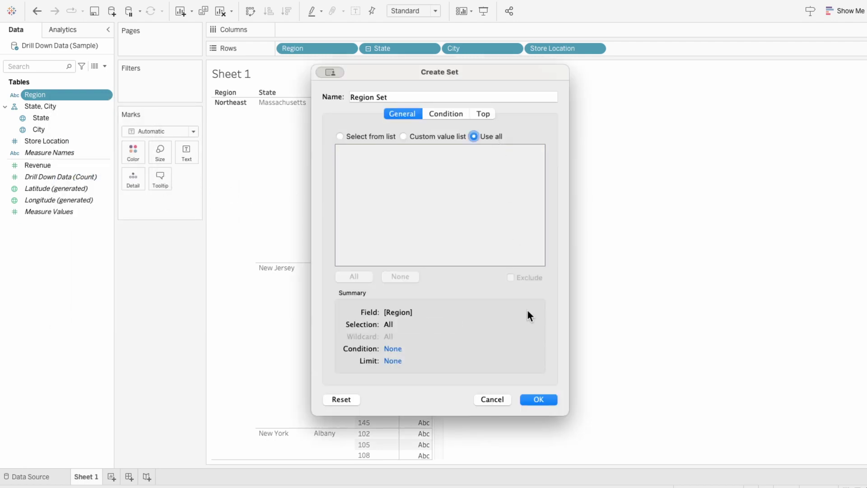
{"action": "left_click", "coordinate": [539, 399]}
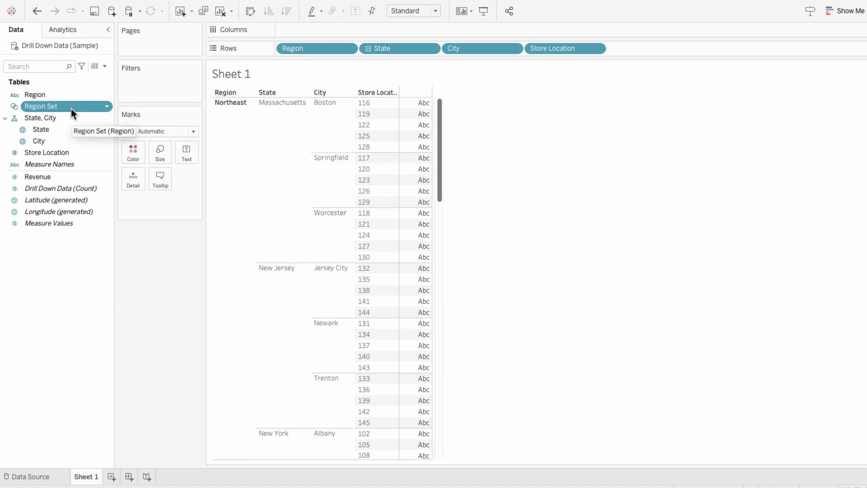
Create calculated field State: as IF [Region Set] THEN [State] ELSE '' END.
{"action": "left_click", "coordinate": [104, 66]}
{"action": "left_click", "coordinate": [101, 72]}
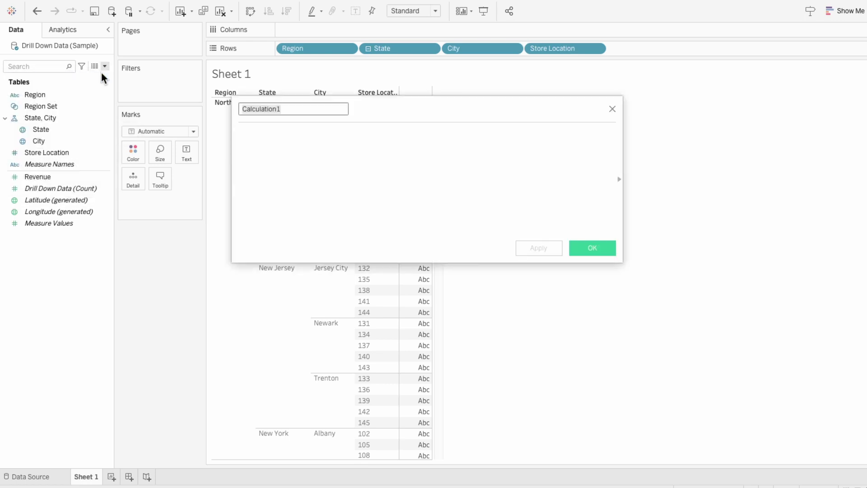
{"action": "type", "text": "State:"}
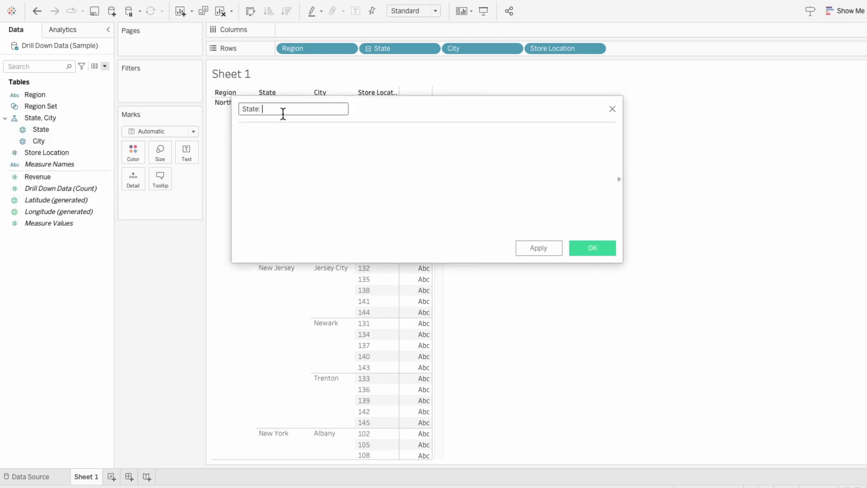
{"action": "left_click", "coordinate": [295, 148]}
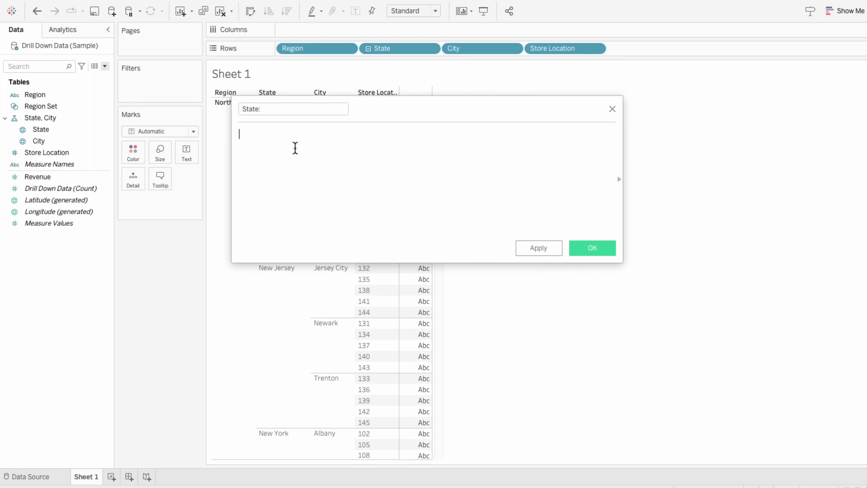
{"action": "type", "text": "IF region"}
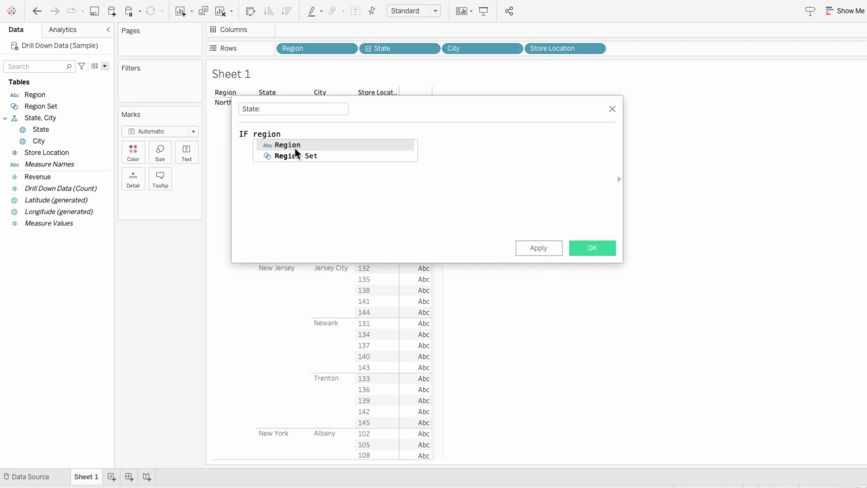
{"action": "key", "text": "Down"}
{"action": "key", "text": "Return"}
{"action": "type", "text": "THEN "}
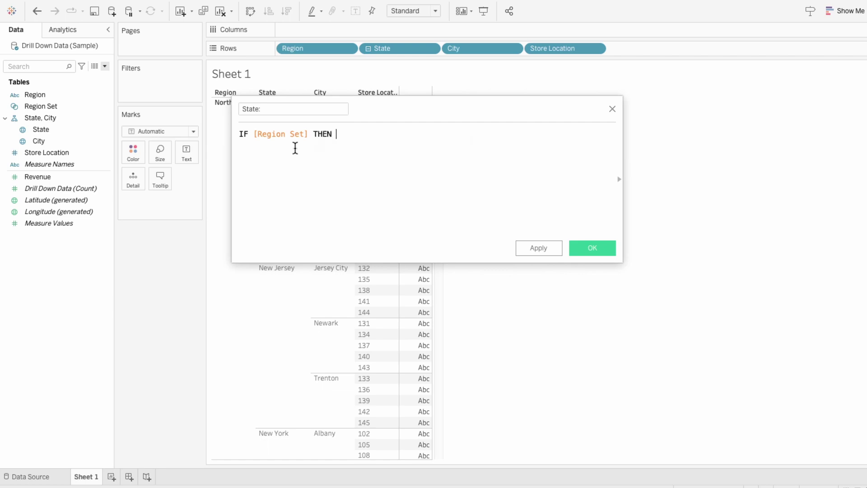
{"action": "type", "text": "state"}
{"action": "key", "text": "Return"}
{"action": "type", "text": "ELSE '' END"}
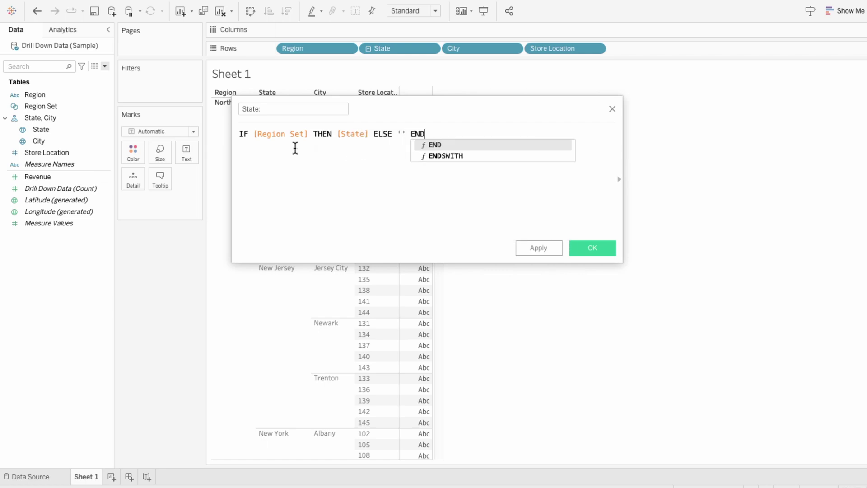
{"action": "left_click", "coordinate": [595, 248]}
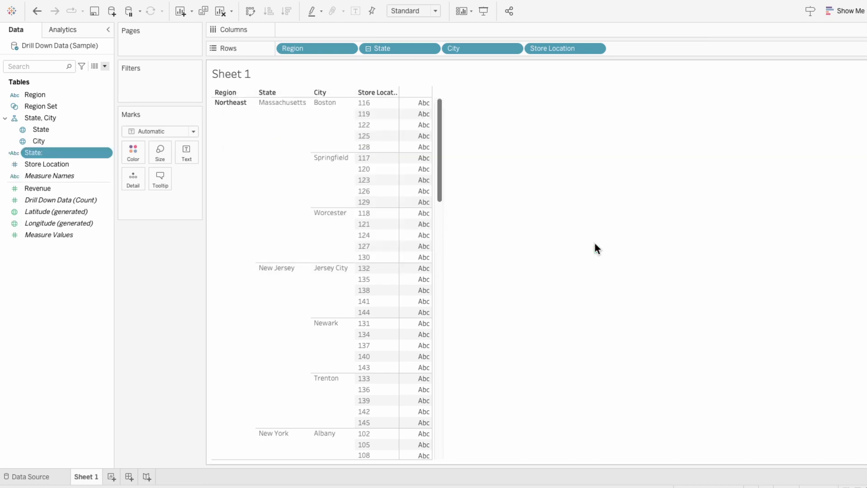
Build State: Set from the State: field using all values.
{"action": "right_click", "coordinate": [73, 154]}
{"action": "mouse_move", "coordinate": [98, 280]}
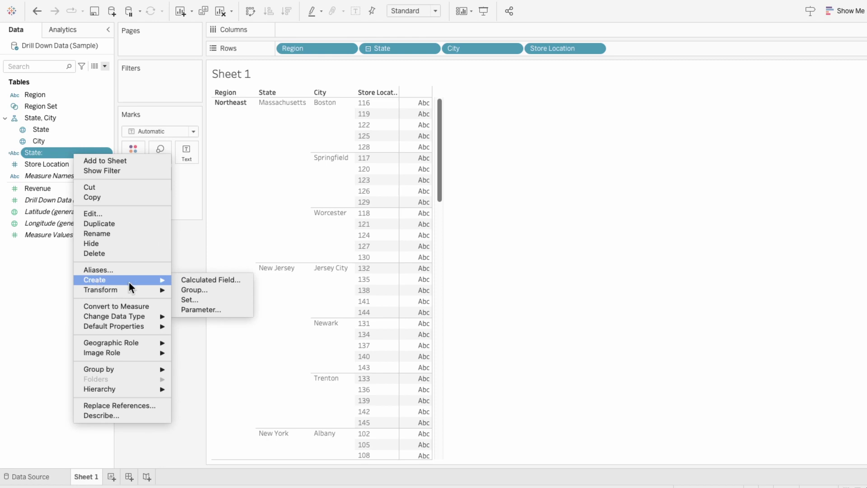
{"action": "left_click", "coordinate": [202, 297]}
{"action": "left_click", "coordinate": [494, 135]}
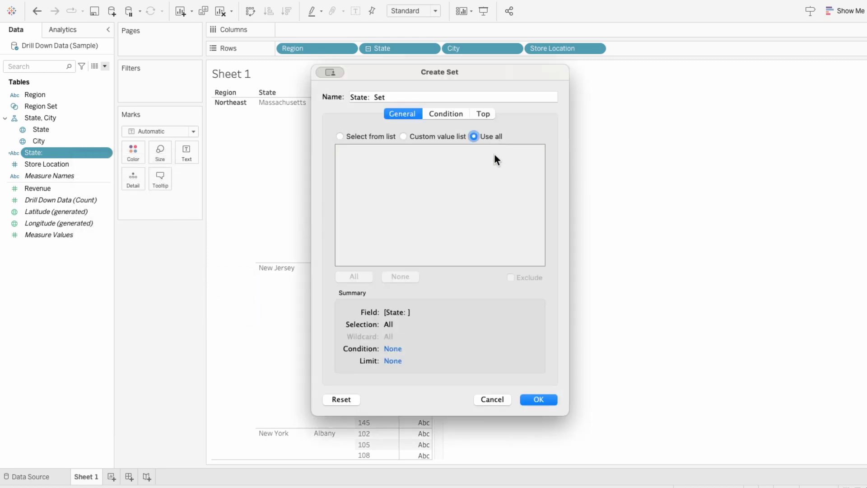
{"action": "left_click", "coordinate": [541, 400]}
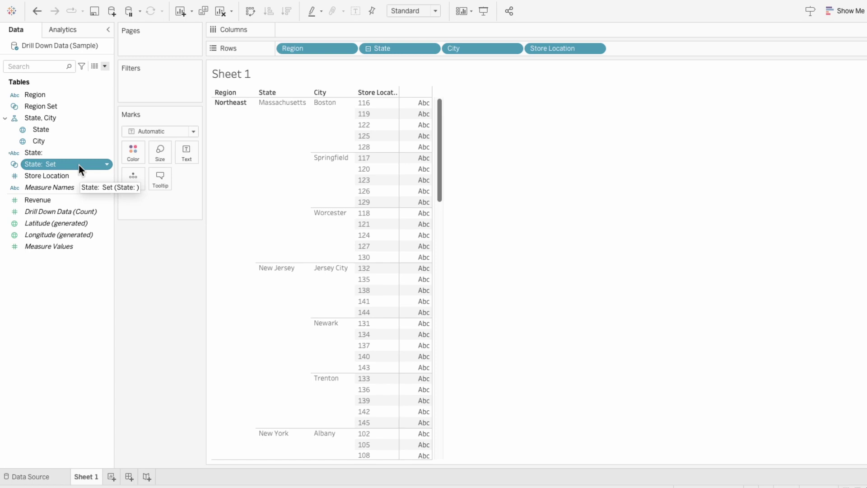
Start a new calculated field named City:.
{"action": "left_click", "coordinate": [105, 66]}
{"action": "left_click", "coordinate": [53, 77]}
{"action": "type", "text": "City:"}
{"action": "key", "text": "Tab"}
Enter IF [Region Set] AND [State: Set] THEN [City] ELSE '' END and save it.
{"action": "type", "text": "IF region"}
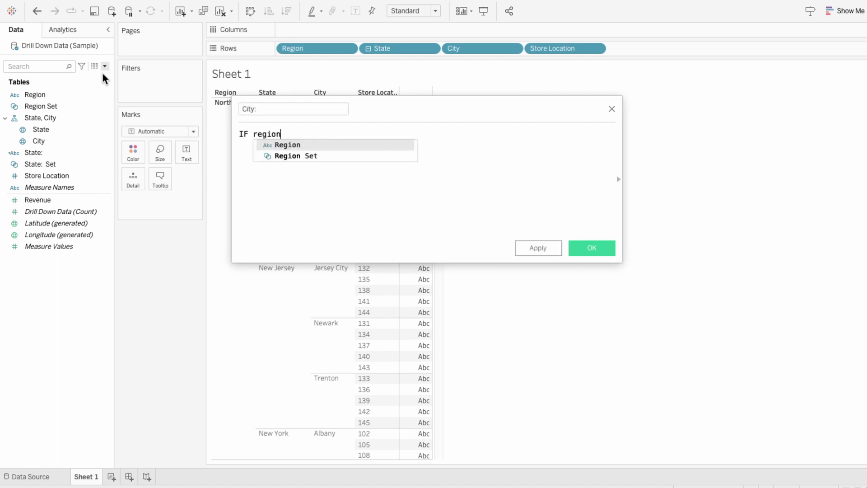
{"action": "key", "text": "Down"}
{"action": "key", "text": "Return"}
{"action": "type", "text": "AND state"}
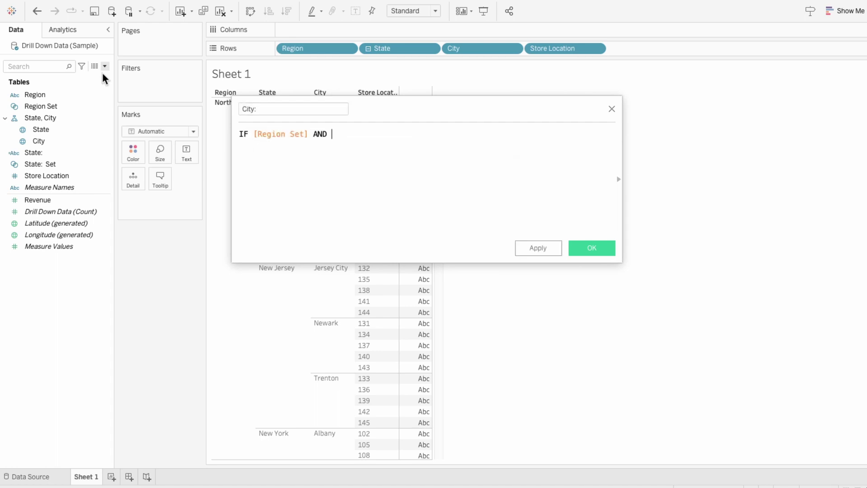
{"action": "key", "text": "Down"}
{"action": "key", "text": "Down"}
{"action": "key", "text": "Return"}
{"action": "type", "text": "THEN "}
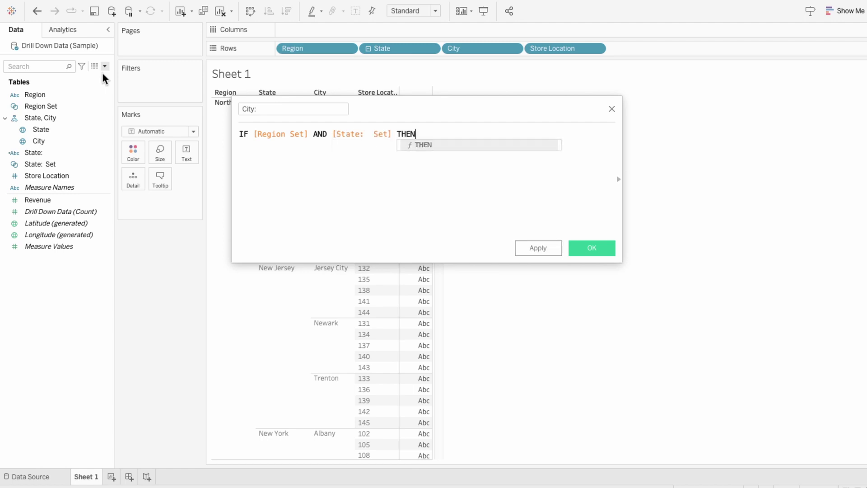
{"action": "type", "text": "city"}
{"action": "key", "text": "Return"}
{"action": "type", "text": "ELSE '' END"}
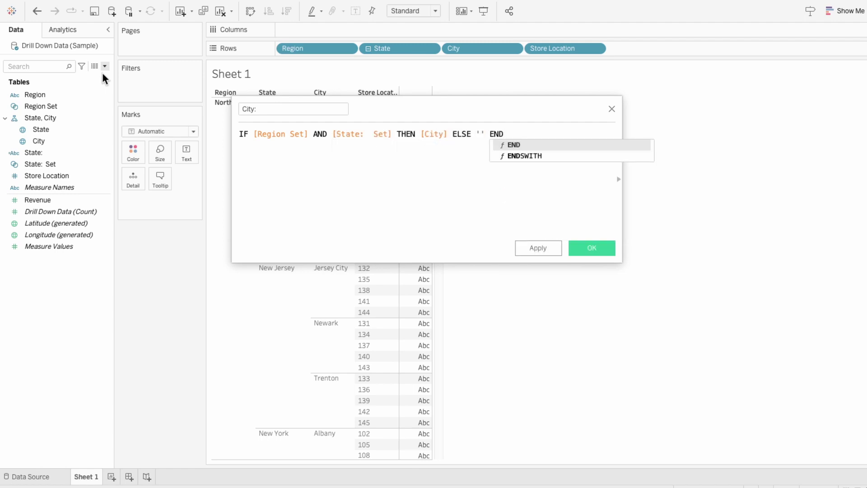
{"action": "left_click", "coordinate": [579, 245]}
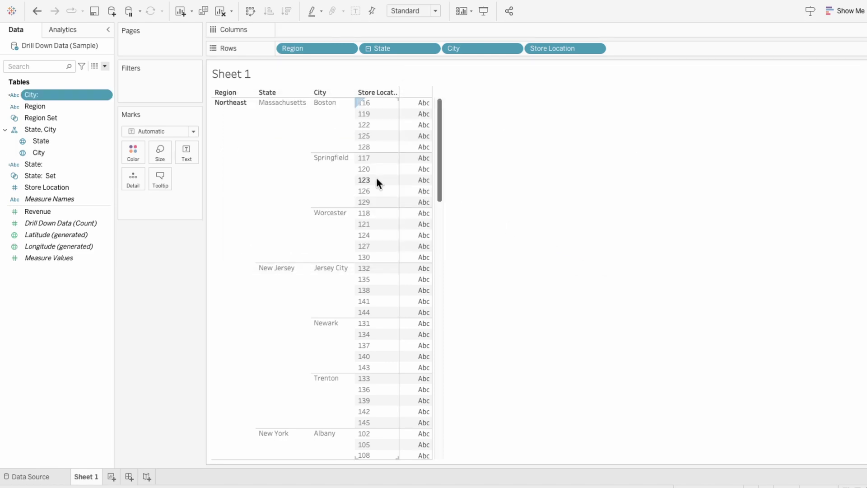
Create City: Set from City: using all values, then begin a new calculated field.
{"action": "right_click", "coordinate": [81, 94]}
{"action": "mouse_move", "coordinate": [134, 221]}
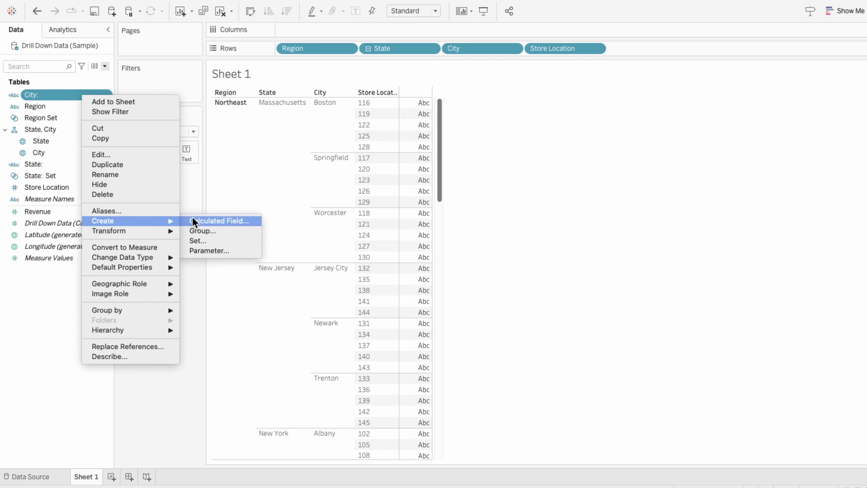
{"action": "left_click", "coordinate": [205, 238]}
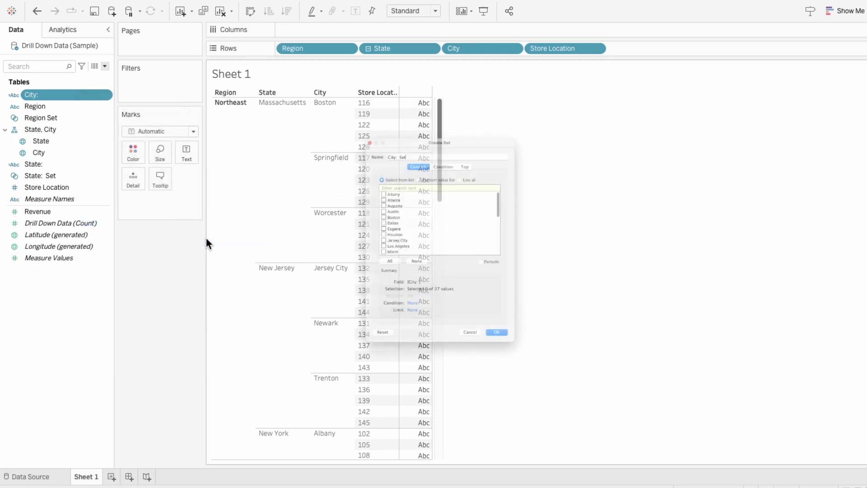
{"action": "left_click", "coordinate": [474, 137]}
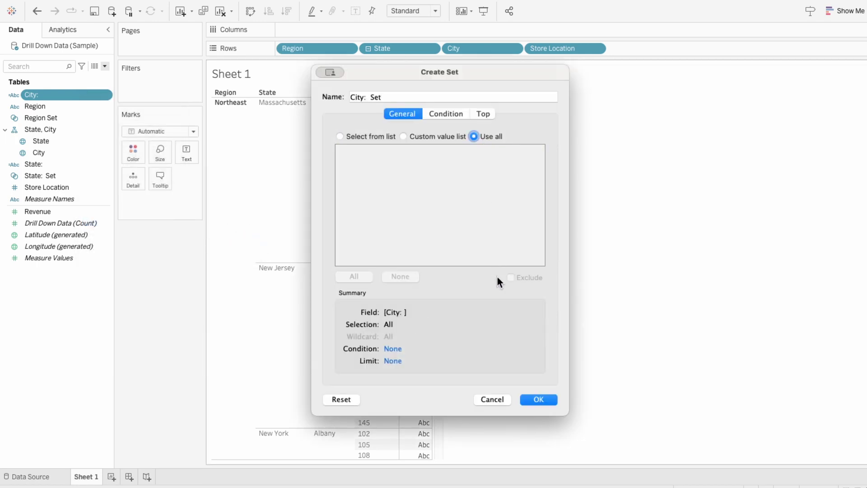
{"action": "left_click", "coordinate": [545, 403]}
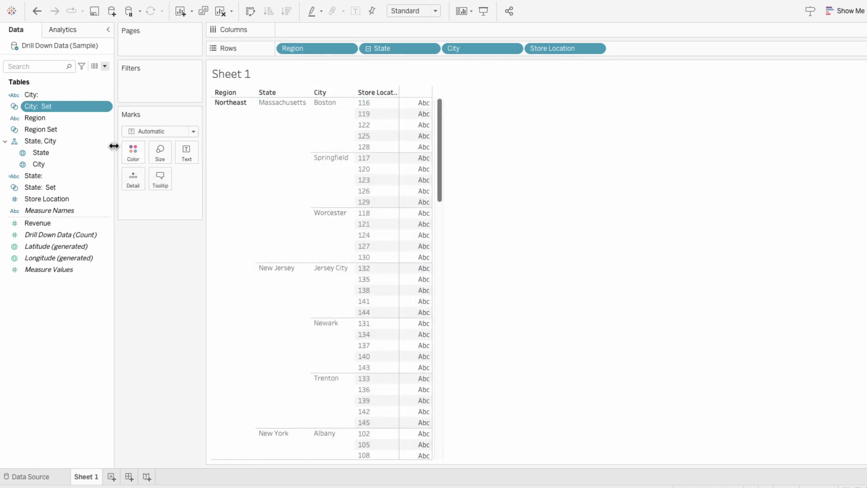
{"action": "left_click", "coordinate": [107, 66]}
{"action": "left_click", "coordinate": [102, 72]}
Name it Store Location: and write the IF formula requiring Region, State: and City: sets.
{"action": "type", "text": "Store Location:"}
{"action": "key", "text": "Tab"}
{"action": "type", "text": "IF region"}
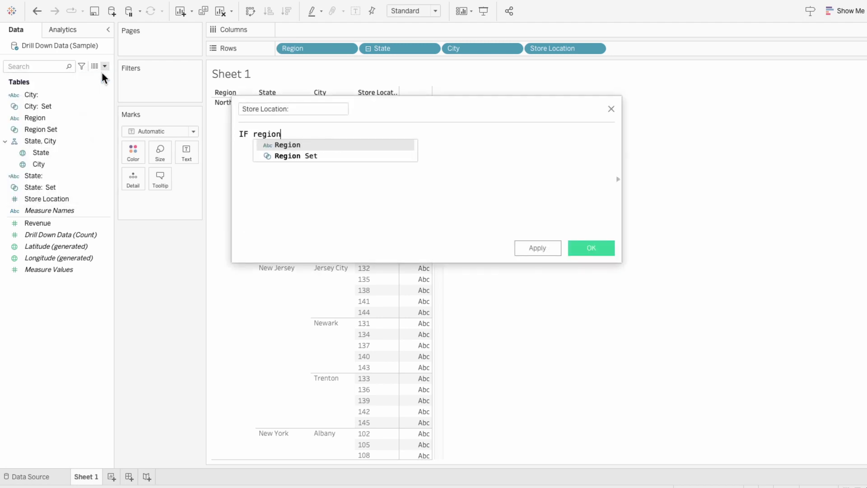
{"action": "key", "text": "Down"}
{"action": "key", "text": "Return"}
{"action": "key", "text": "Return"}
{"action": "type", "text": "AND stat"}
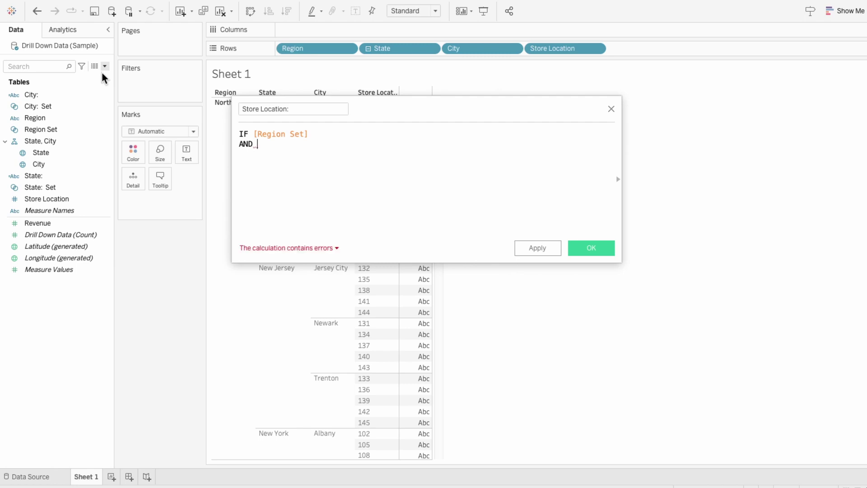
{"action": "key", "text": "Down"}
{"action": "key", "text": "Down"}
{"action": "key", "text": "Return"}
{"action": "key", "text": "Return"}
{"action": "type", "text": "AND city"}
{"action": "key", "text": "Down"}
{"action": "key", "text": "Down"}
{"action": "key", "text": "Return"}
{"action": "key", "text": "Return"}
{"action": "type", "text": "THEN "}
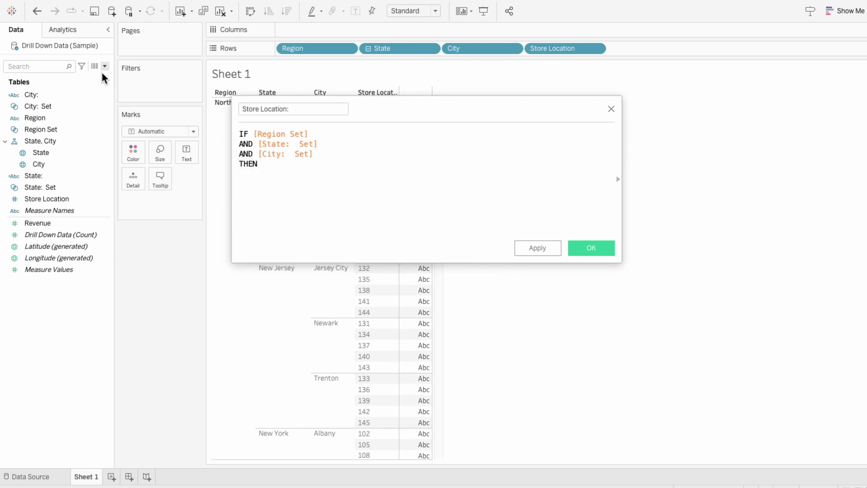
{"action": "type", "text": "store"}
{"action": "key", "text": "Return"}
{"action": "type", "text": "ELSE '' END"}
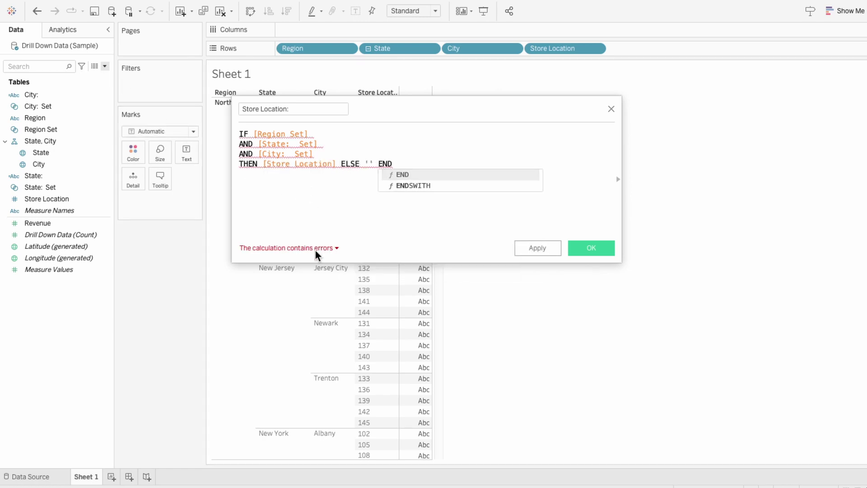
Fix the calculation error by wrapping Store Location in STR(), then save the field.
{"action": "left_click", "coordinate": [315, 251]}
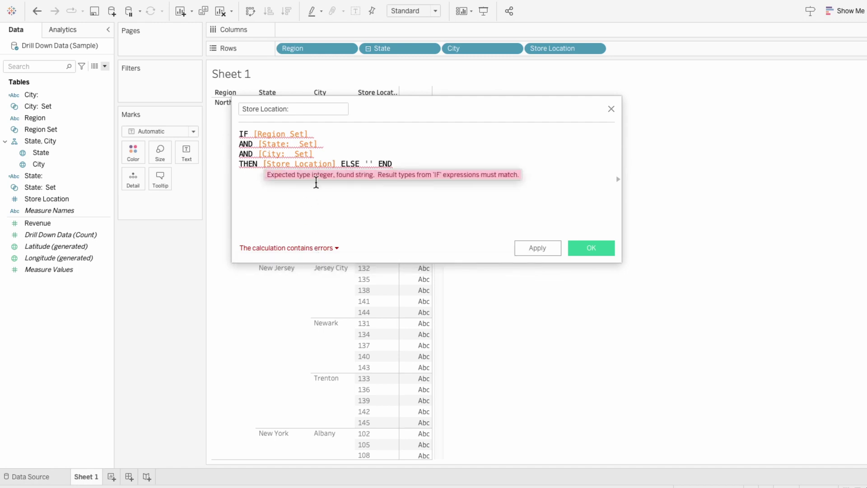
{"action": "left_click", "coordinate": [263, 164]}
{"action": "type", "text": "STR("}
{"action": "left_click", "coordinate": [356, 164]}
{"action": "type", "text": ")"}
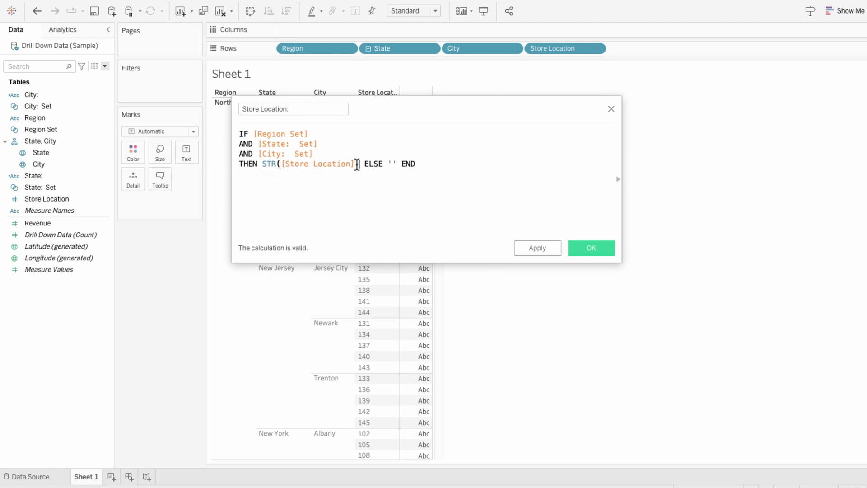
{"action": "left_click", "coordinate": [607, 251]}
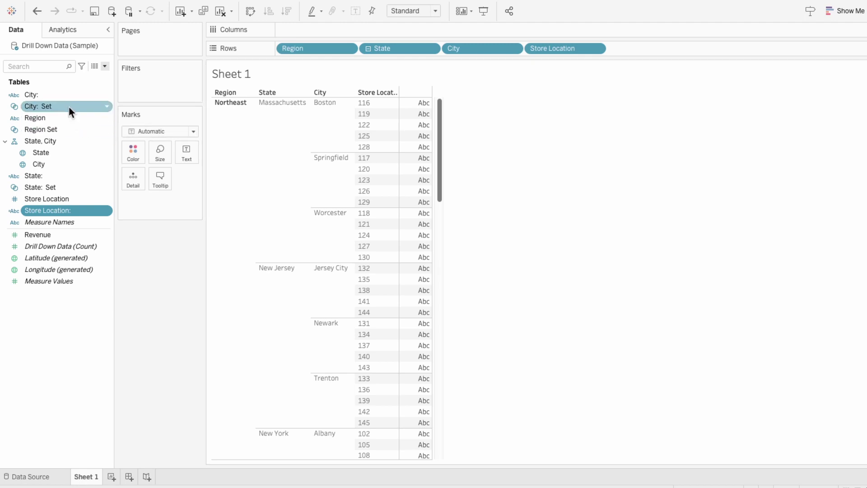
Swap the State, City and Store Location rows for their colon fields and widen Store Location:.
{"action": "left_click_drag", "start_coordinate": [65, 176], "coordinate": [406, 50]}
{"action": "left_click_drag", "start_coordinate": [101, 96], "coordinate": [501, 51]}
{"action": "left_click_drag", "start_coordinate": [64, 211], "coordinate": [576, 51]}
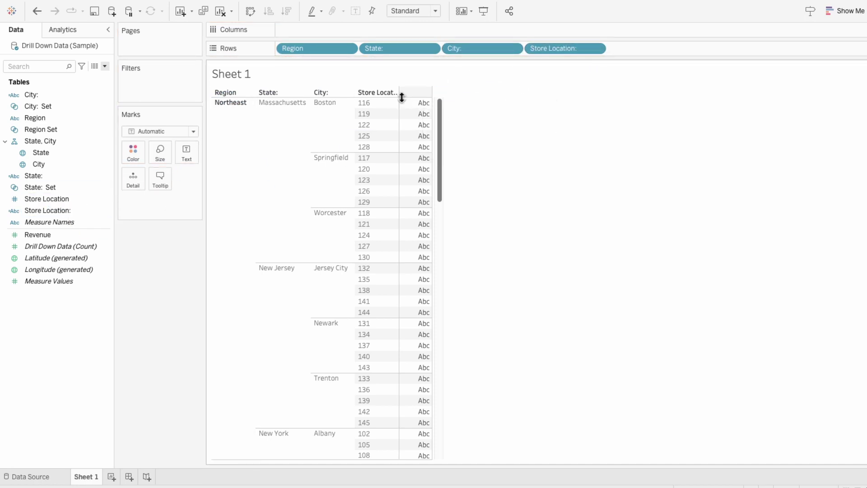
{"action": "left_click_drag", "start_coordinate": [401, 108], "coordinate": [412, 116]}
Add a Change Set Values action on Sheet 1 named Region Set.
{"action": "mouse_move", "coordinate": [171, 6]}
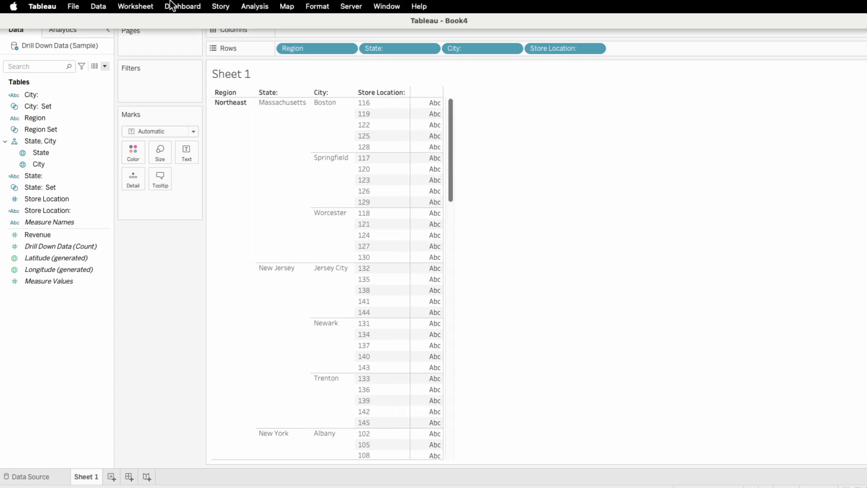
{"action": "left_click", "coordinate": [129, 6]}
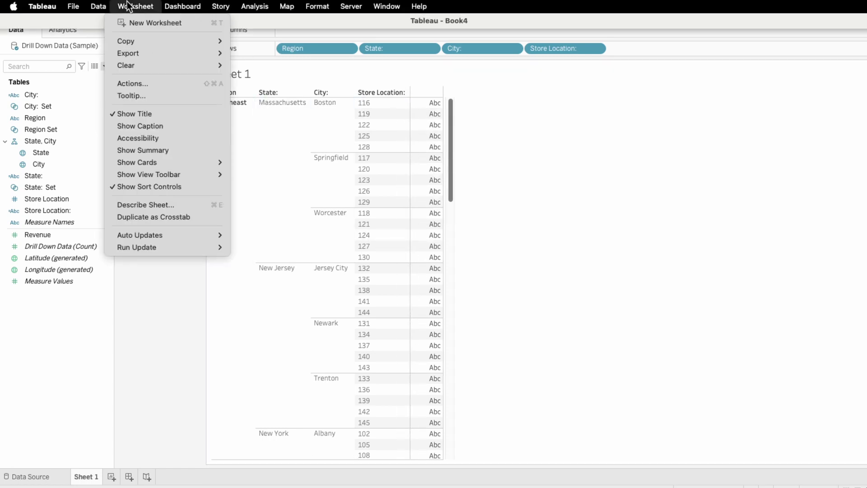
{"action": "left_click", "coordinate": [123, 83]}
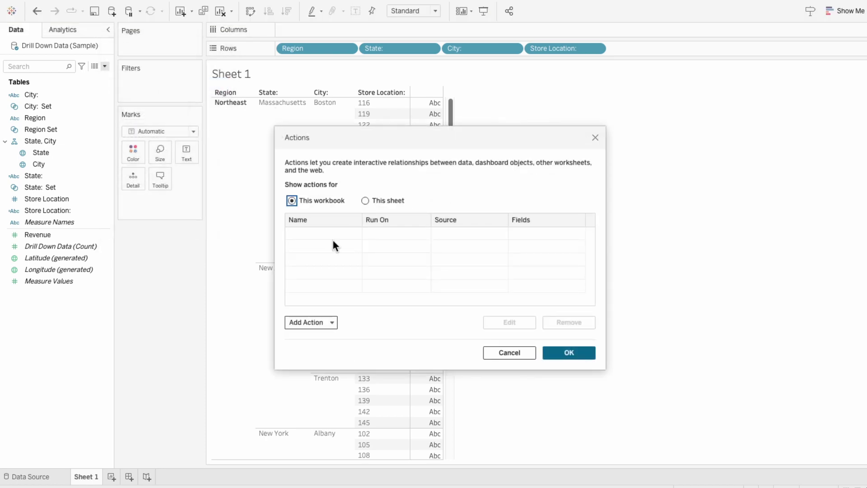
{"action": "left_click", "coordinate": [324, 321]}
{"action": "left_click", "coordinate": [327, 309]}
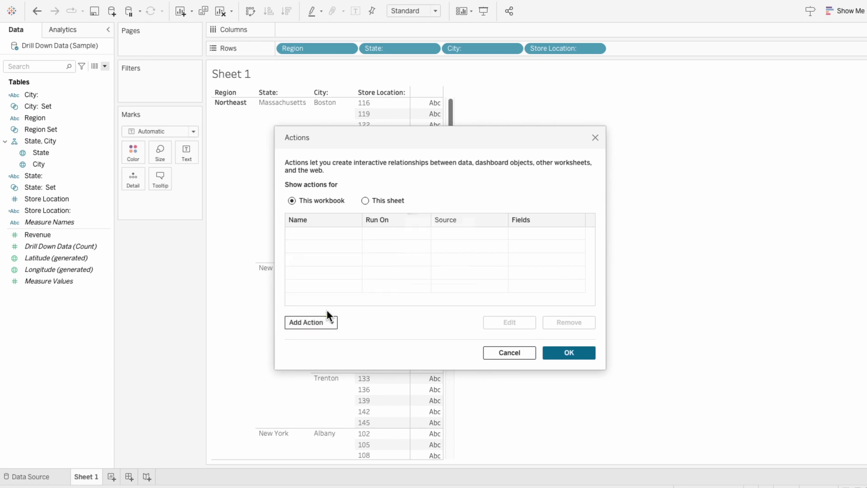
{"action": "type", "text": "Region Set"}
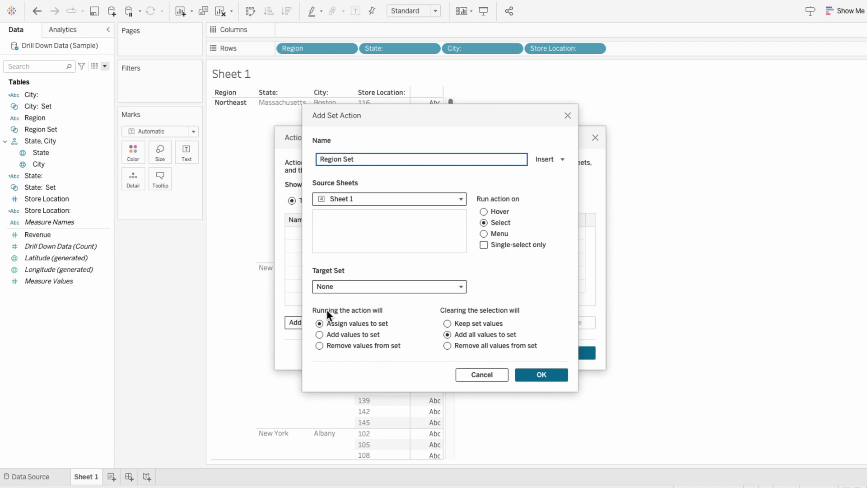
Keep Sheet 1 as source, target Region Set, remove all values on clearing, and save.
{"action": "left_click", "coordinate": [359, 200]}
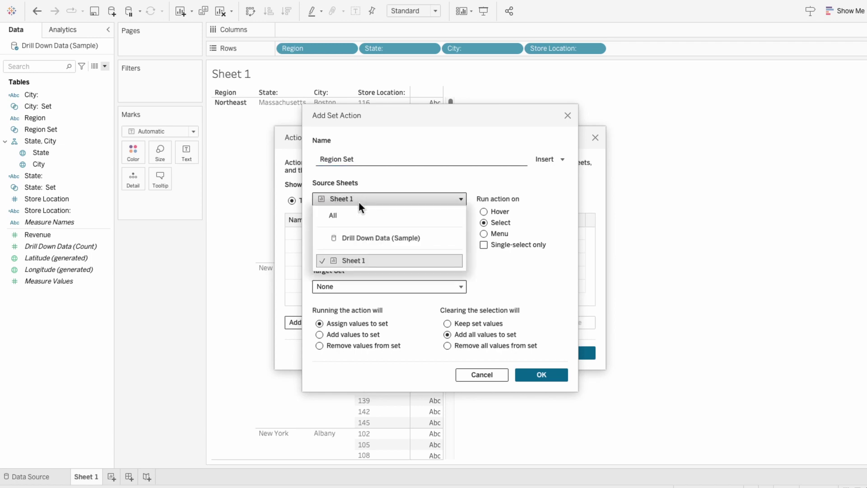
{"action": "left_click", "coordinate": [361, 262]}
{"action": "left_click", "coordinate": [406, 286]}
{"action": "mouse_move", "coordinate": [405, 317]}
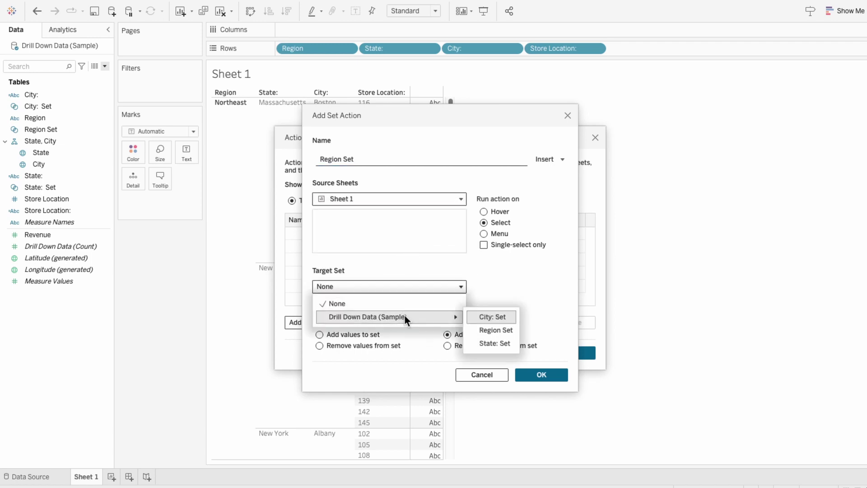
{"action": "left_click", "coordinate": [500, 332]}
{"action": "left_click", "coordinate": [505, 346]}
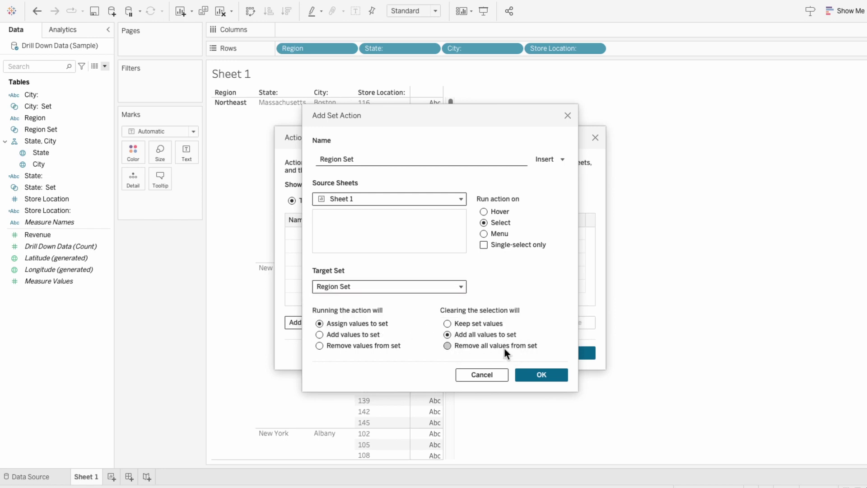
{"action": "left_click", "coordinate": [543, 375]}
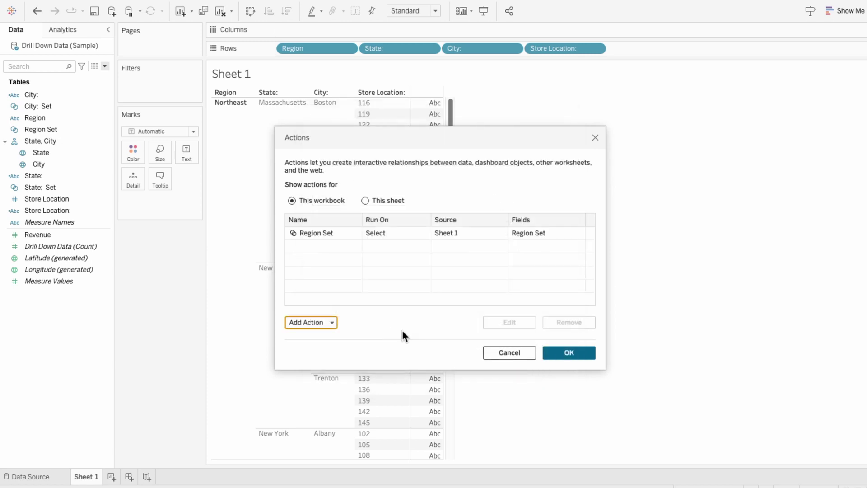
Add a Change Set Values action named 'State Set' targeting State: Set, removing all values on clear.
{"action": "left_click", "coordinate": [329, 324]}
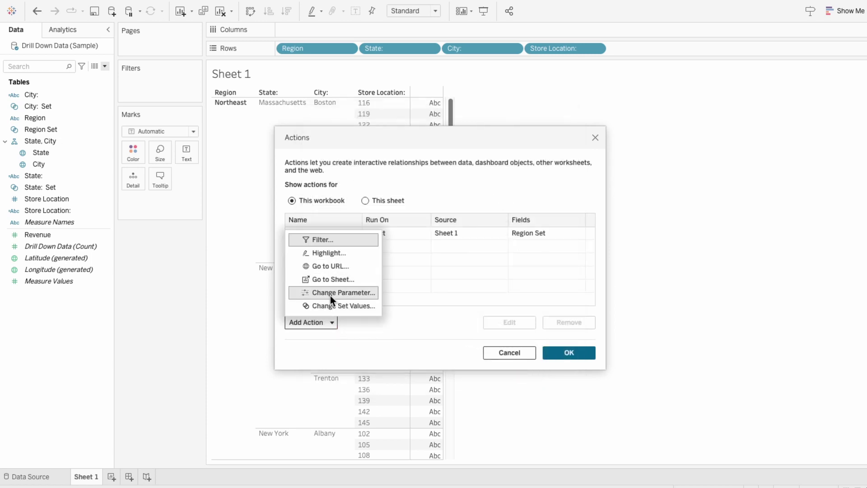
{"action": "left_click", "coordinate": [330, 304]}
{"action": "type", "text": "State Set"}
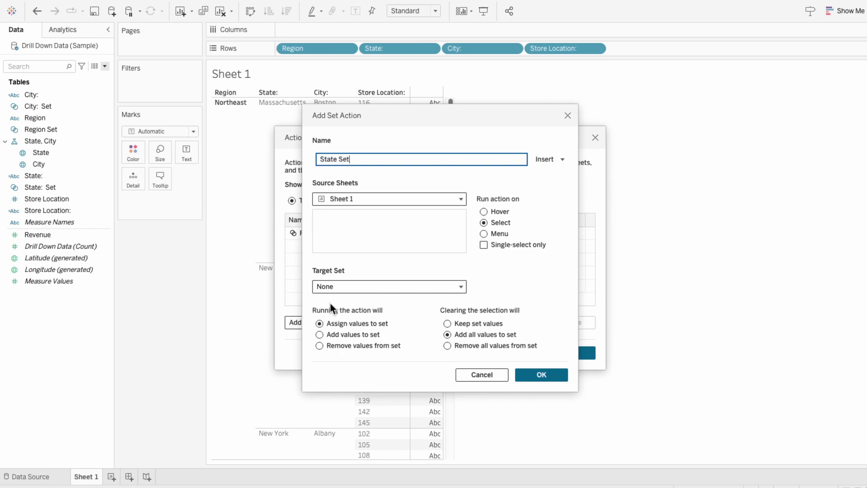
{"action": "left_click", "coordinate": [434, 287]}
{"action": "mouse_move", "coordinate": [430, 316]}
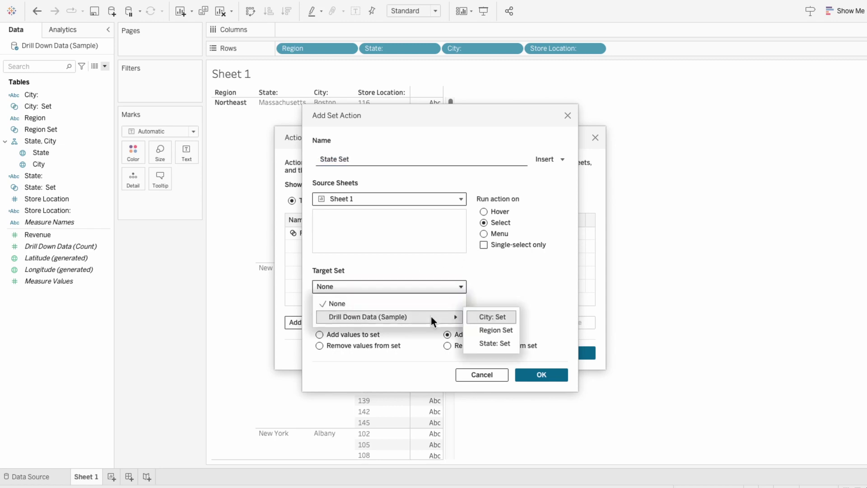
{"action": "left_click", "coordinate": [490, 343]}
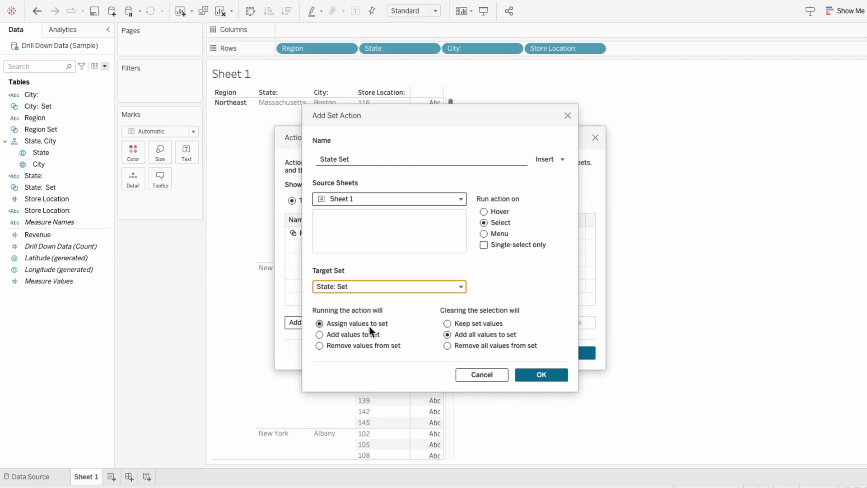
{"action": "left_click", "coordinate": [492, 349]}
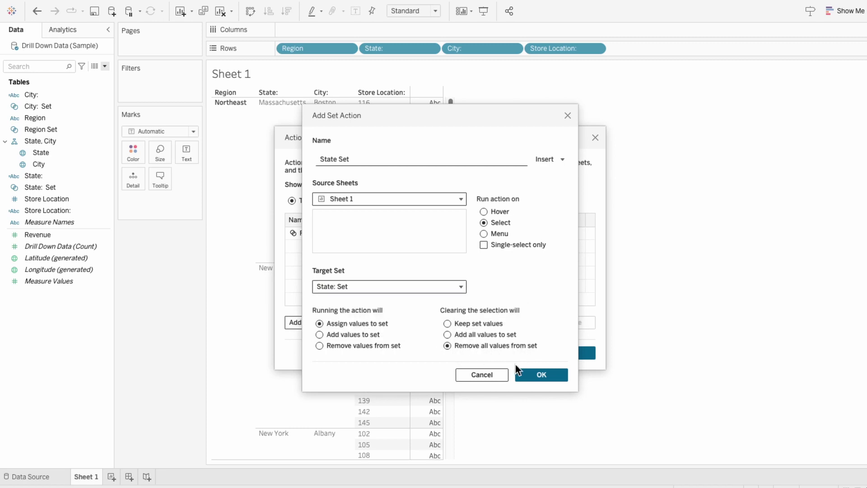
{"action": "left_click", "coordinate": [555, 377]}
Add a 'City Set' action targeting City: Set that removes all values on clear, then close Actions.
{"action": "left_click", "coordinate": [321, 320]}
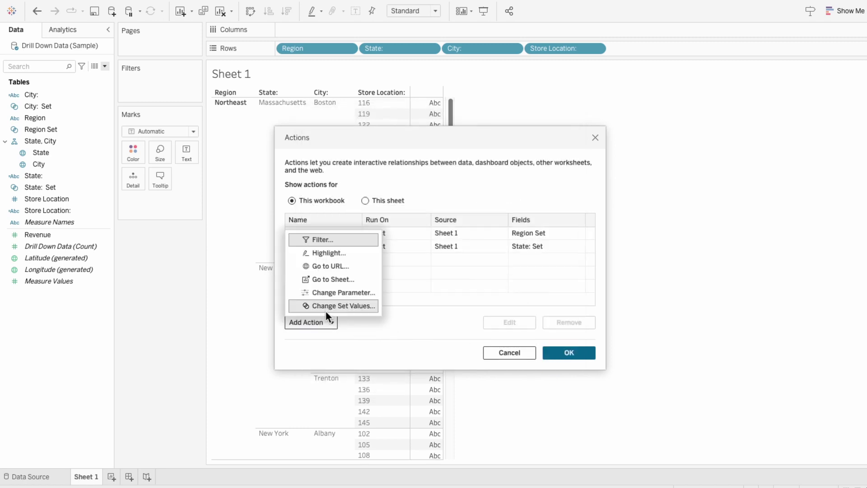
{"action": "left_click", "coordinate": [328, 306]}
{"action": "type", "text": "City Set"}
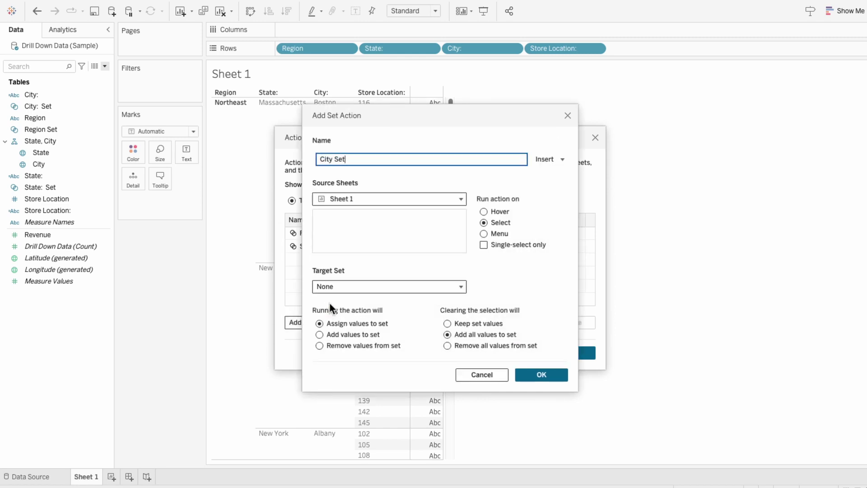
{"action": "left_click", "coordinate": [332, 291]}
{"action": "mouse_move", "coordinate": [451, 324]}
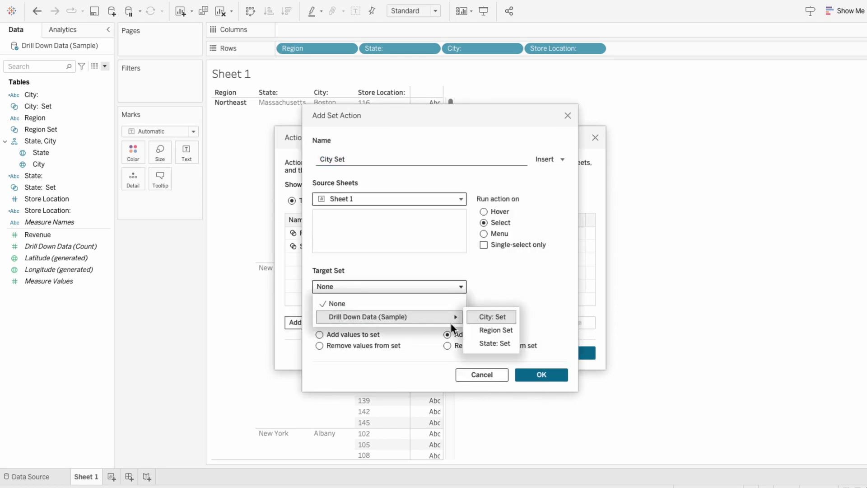
{"action": "left_click", "coordinate": [483, 317]}
{"action": "left_click", "coordinate": [504, 346]}
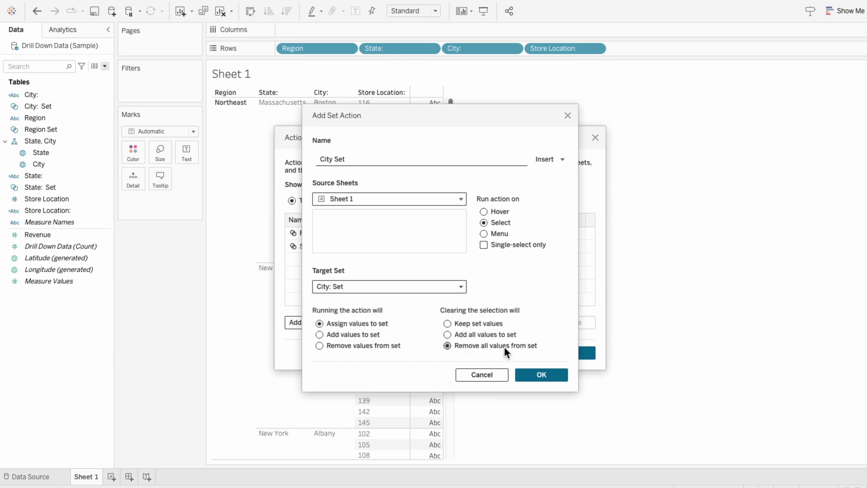
{"action": "left_click", "coordinate": [545, 374]}
{"action": "left_click", "coordinate": [567, 357]}
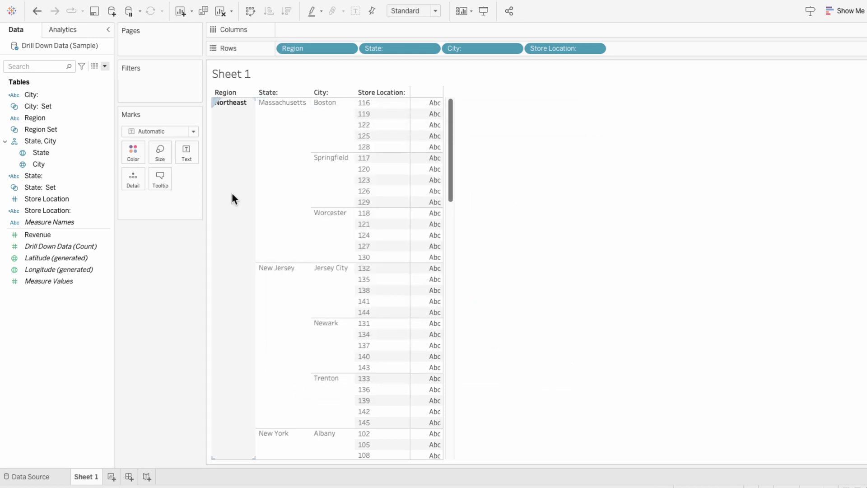
Collapse the table to its regions, then expand Northeast→Massachusetts and West Coast→Oregon to test the drill-down.
{"action": "left_click", "coordinate": [231, 191]}
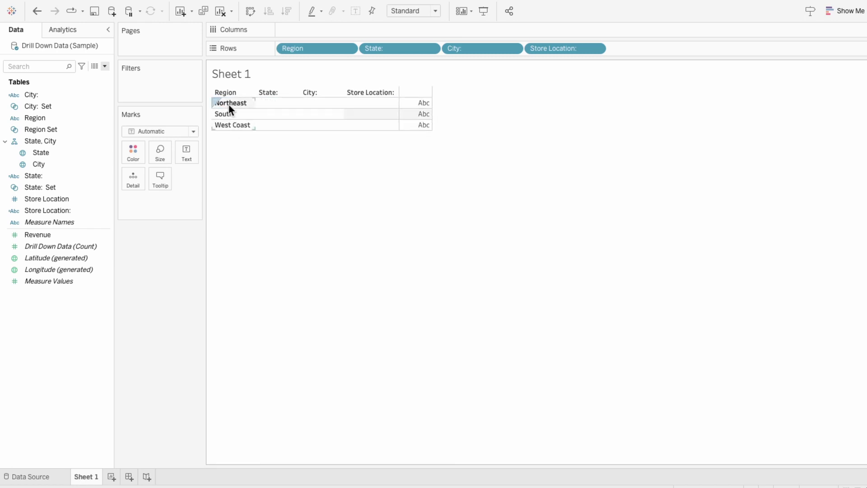
{"action": "left_click", "coordinate": [229, 104]}
{"action": "left_click", "coordinate": [291, 104]}
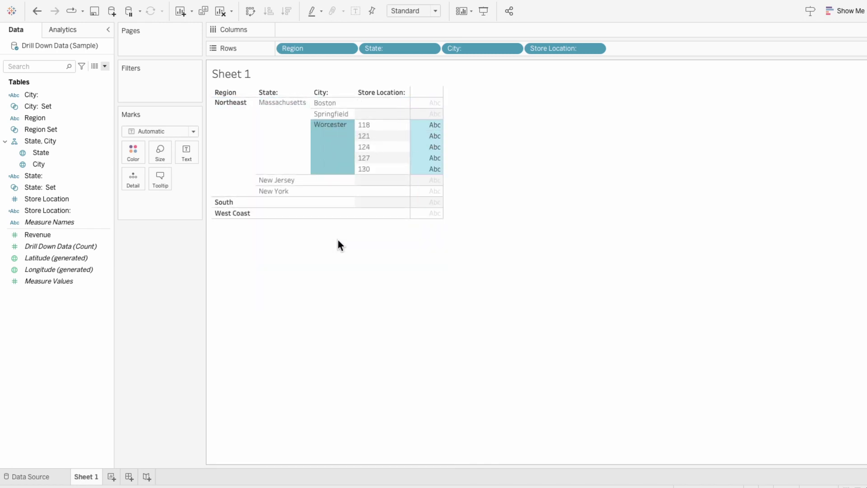
{"action": "left_click", "coordinate": [221, 212]}
{"action": "left_click", "coordinate": [272, 134]}
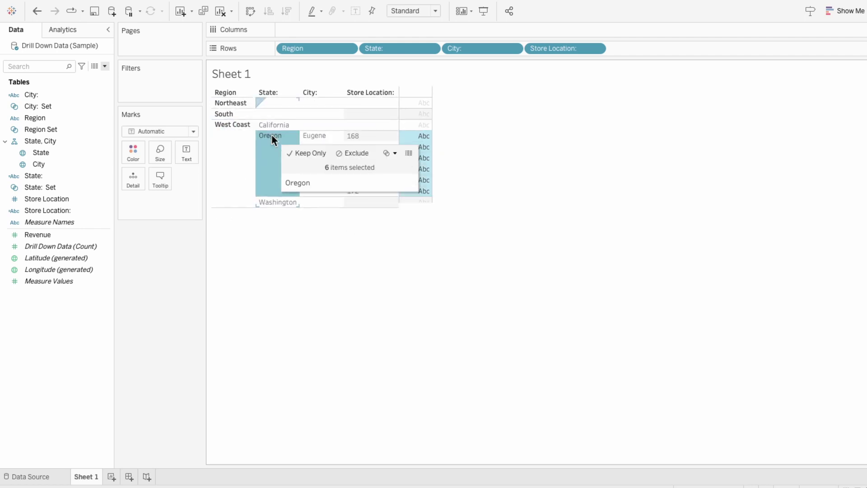